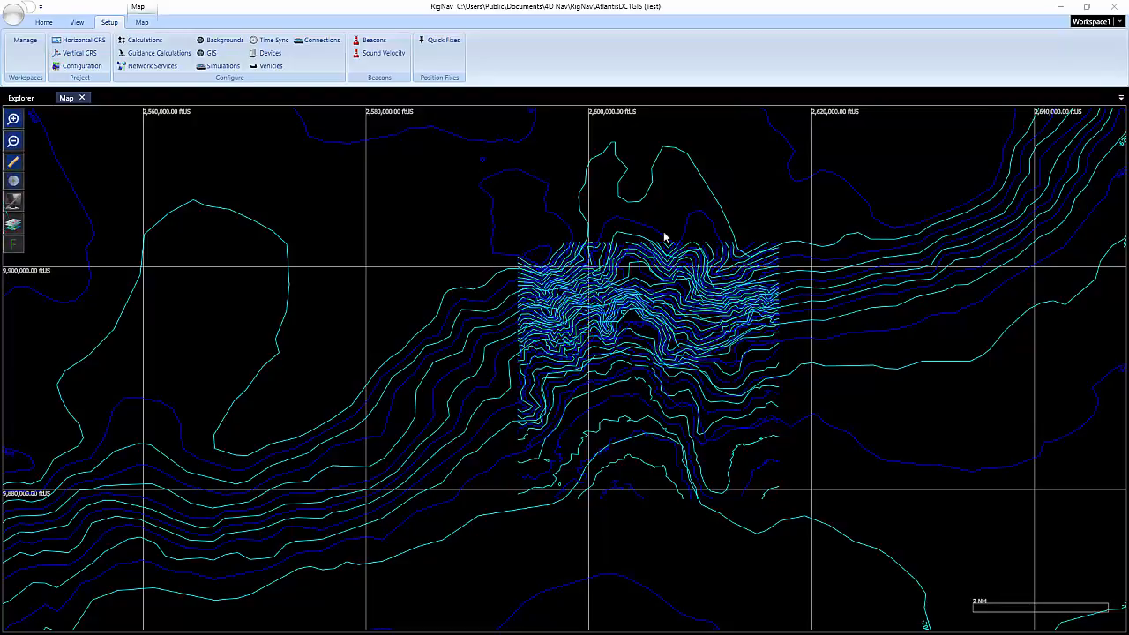
# Step: Review the background drawing settings for the contours drawing without changing them
pyautogui.click(225, 40)
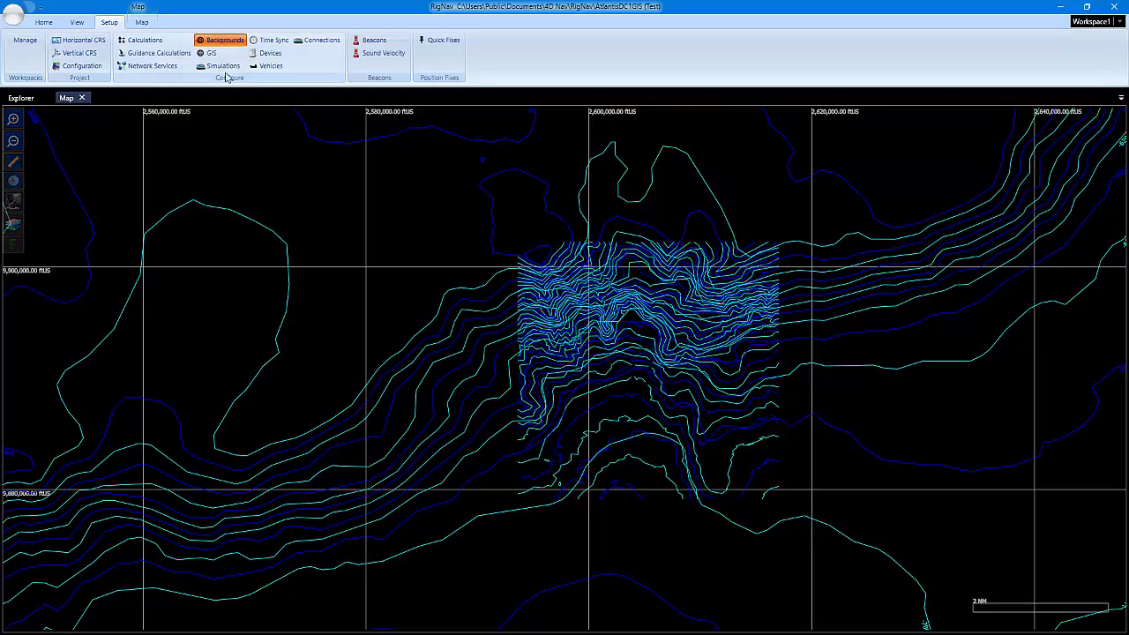
pyautogui.click(381, 155)
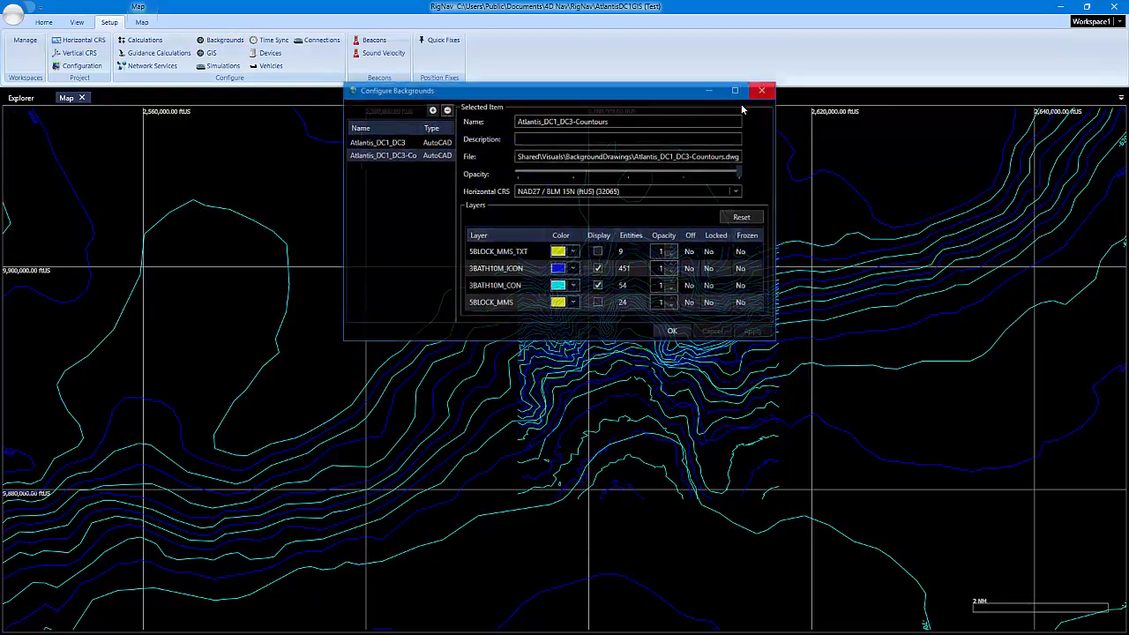
pyautogui.click(764, 89)
# Step: Toggle the Atlantis_DC1_DC3-Countours background drawing off and back on in the layers list
pyautogui.click(14, 226)
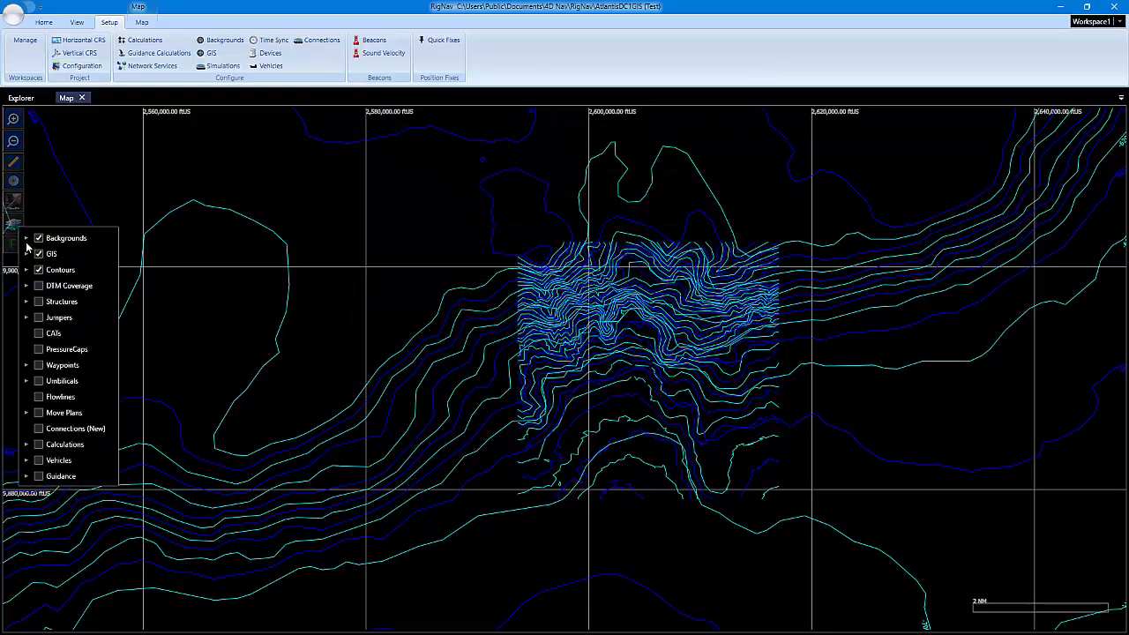
pyautogui.click(26, 238)
pyautogui.click(49, 270)
pyautogui.click(291, 329)
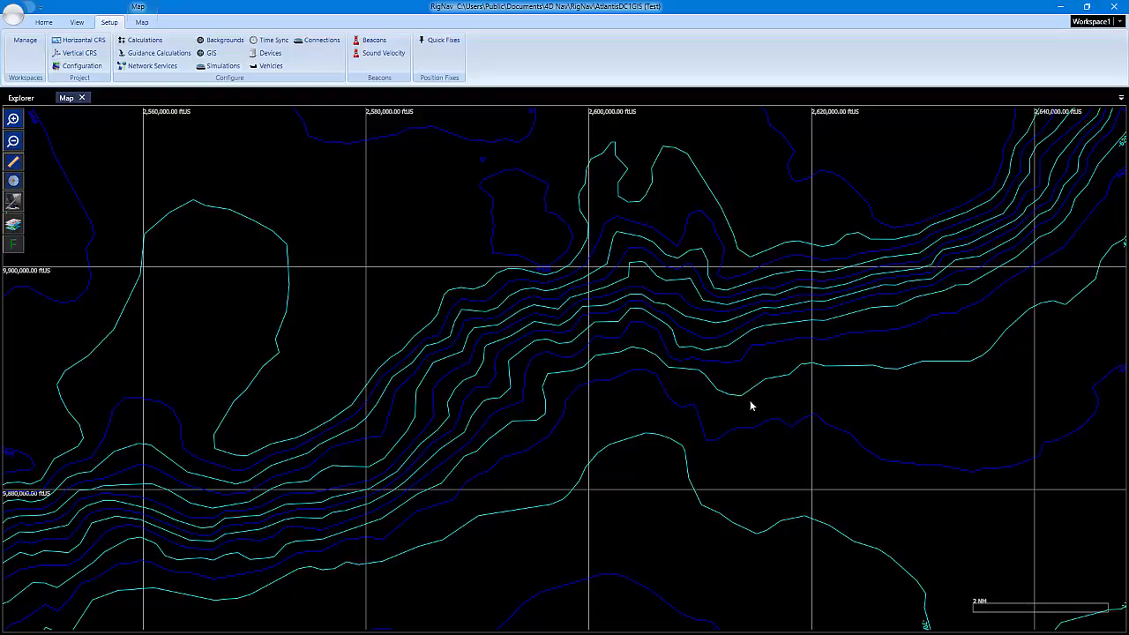
pyautogui.click(14, 225)
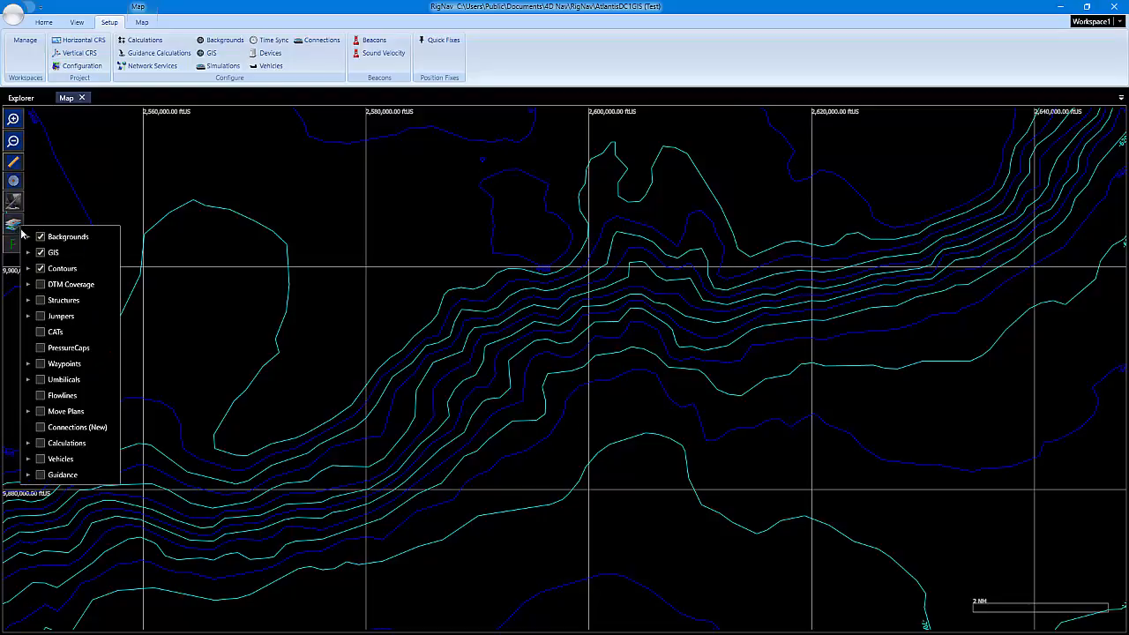
pyautogui.click(29, 236)
pyautogui.click(51, 269)
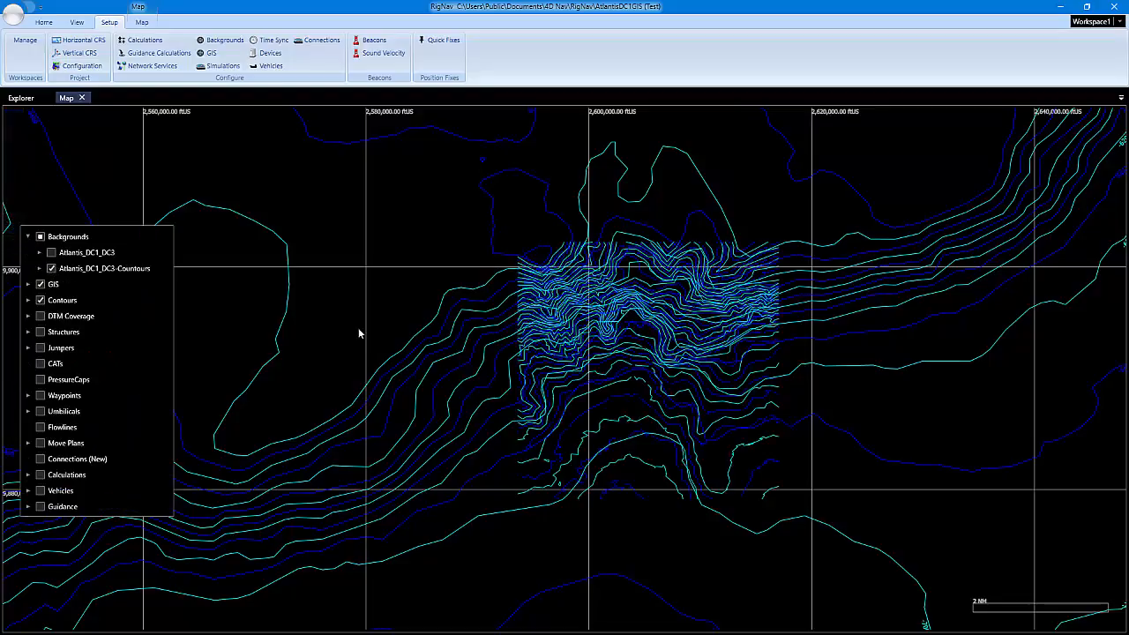
pyautogui.click(358, 327)
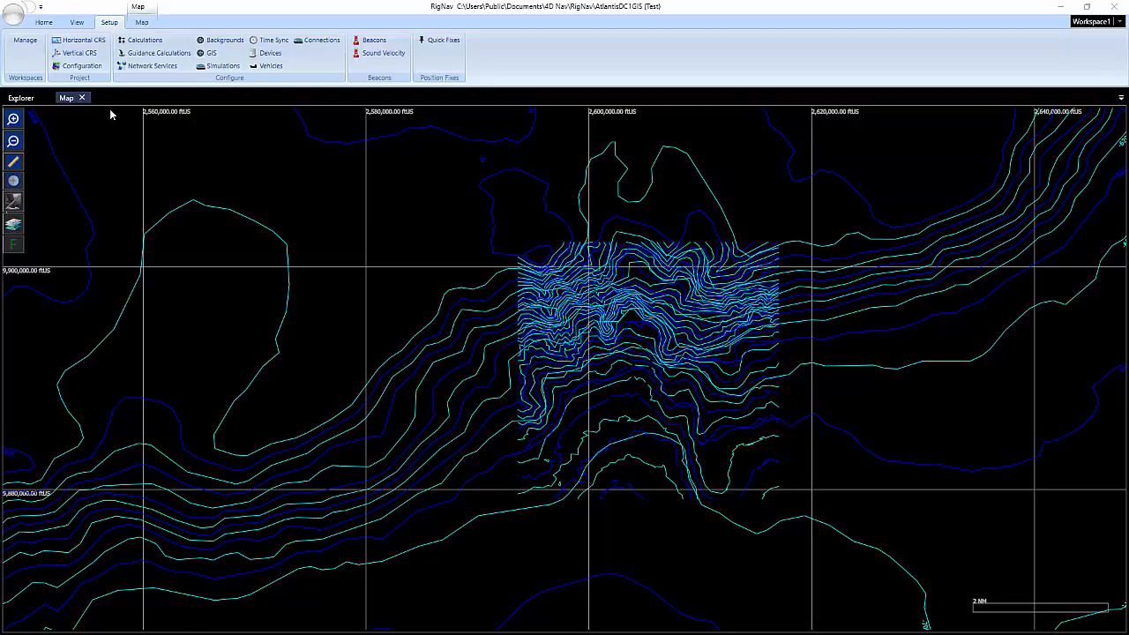
# Step: Enable an opacity mask on the noaa_bathy_gom3 GIS layer and return to the map
pyautogui.click(21, 98)
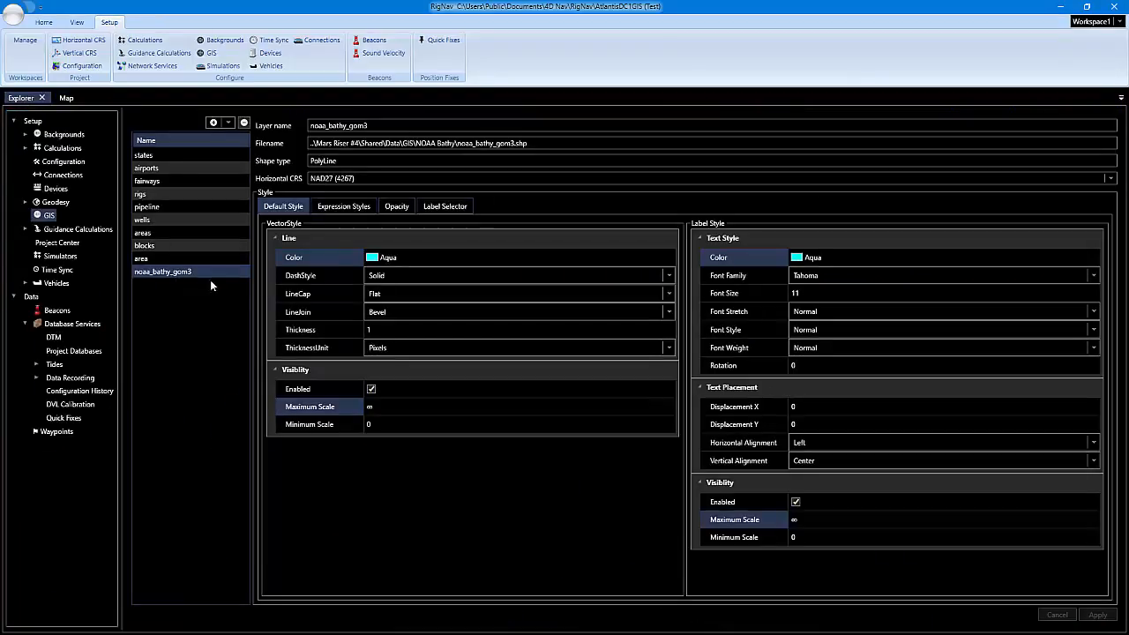
pyautogui.click(397, 207)
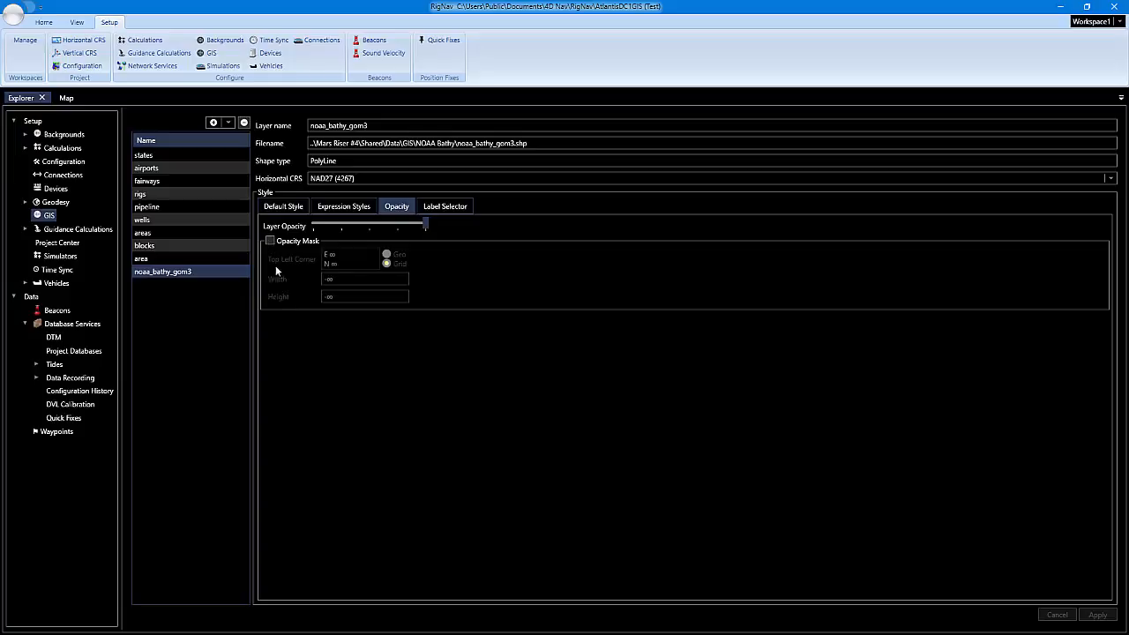
pyautogui.click(270, 240)
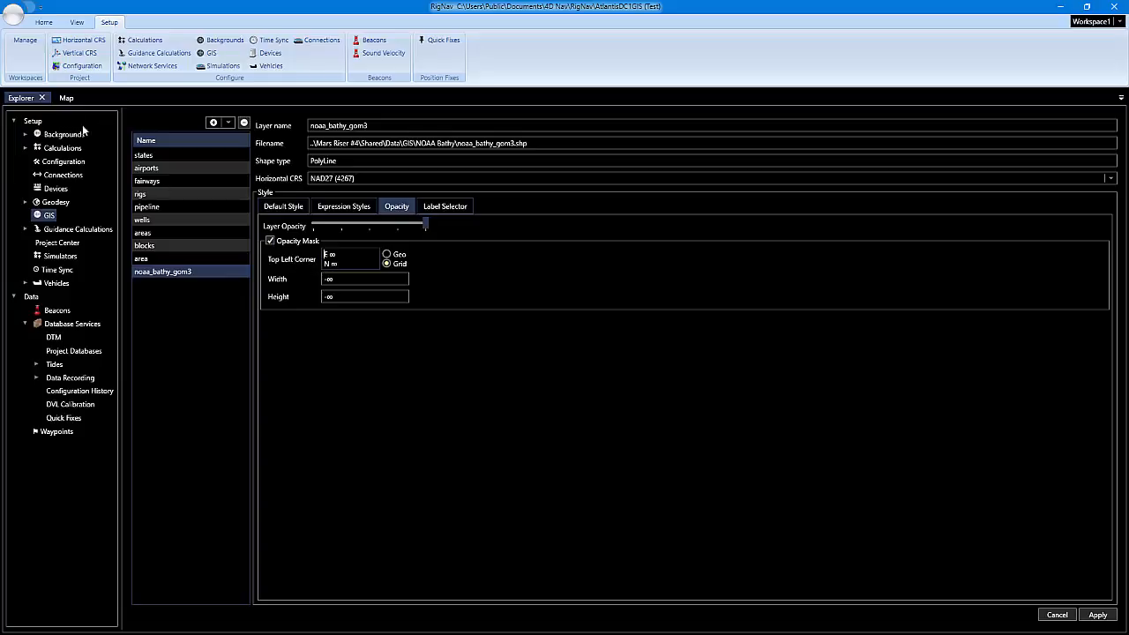
pyautogui.click(67, 98)
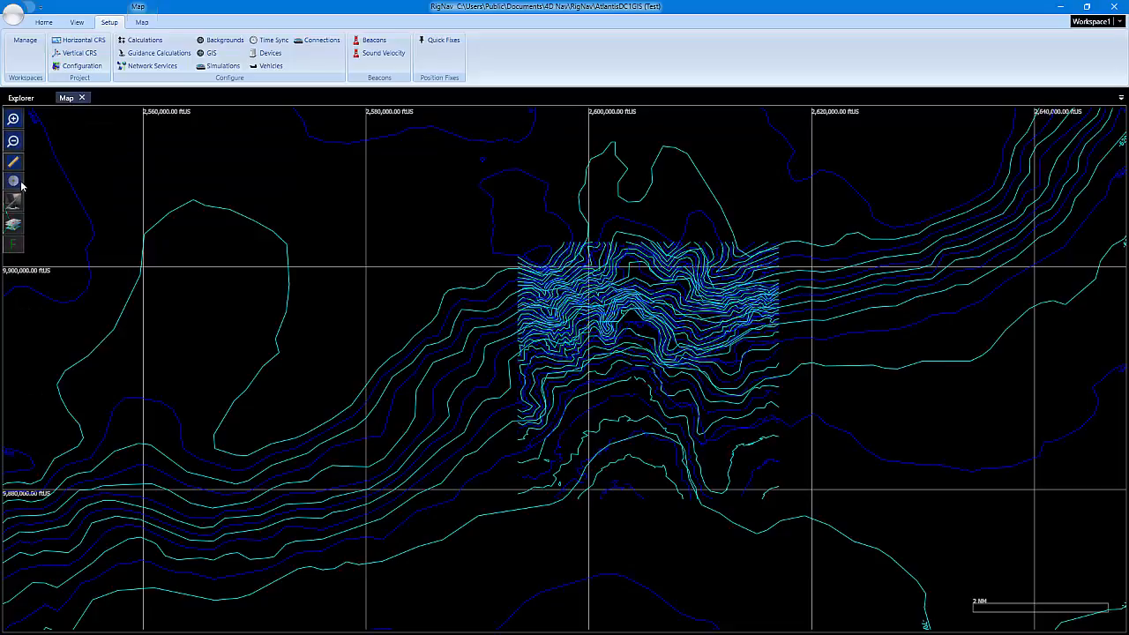
# Step: Pick the dense contour block's top-left corner and copy its coordinates to the clipboard
pyautogui.click(14, 181)
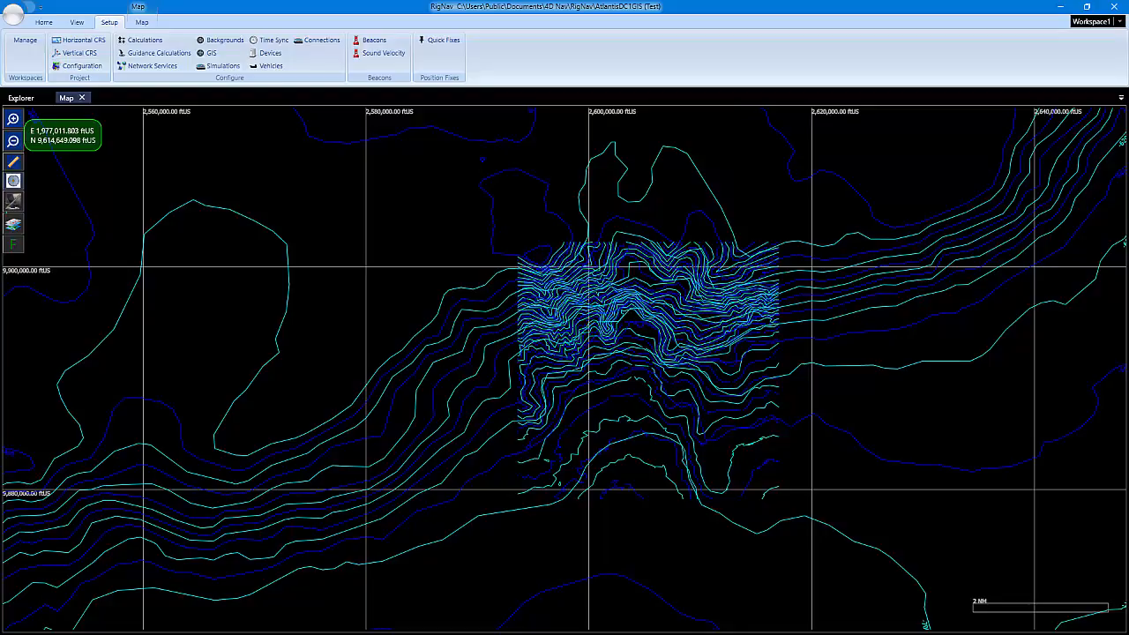
pyautogui.rightClick(518, 254)
pyautogui.moveTo(552, 266)
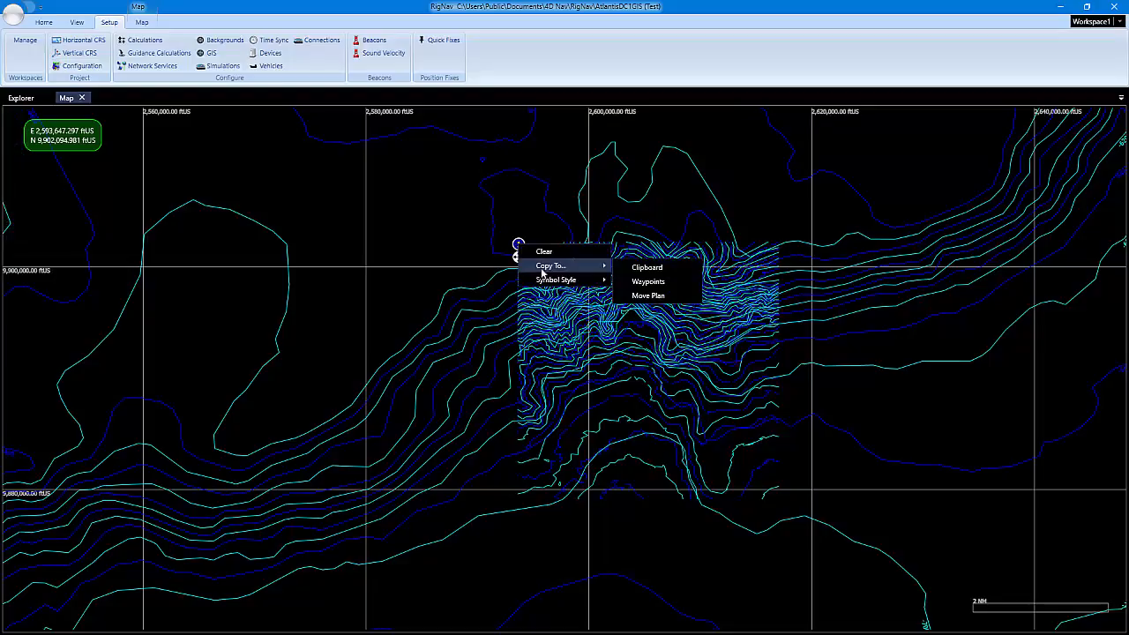
pyautogui.click(651, 276)
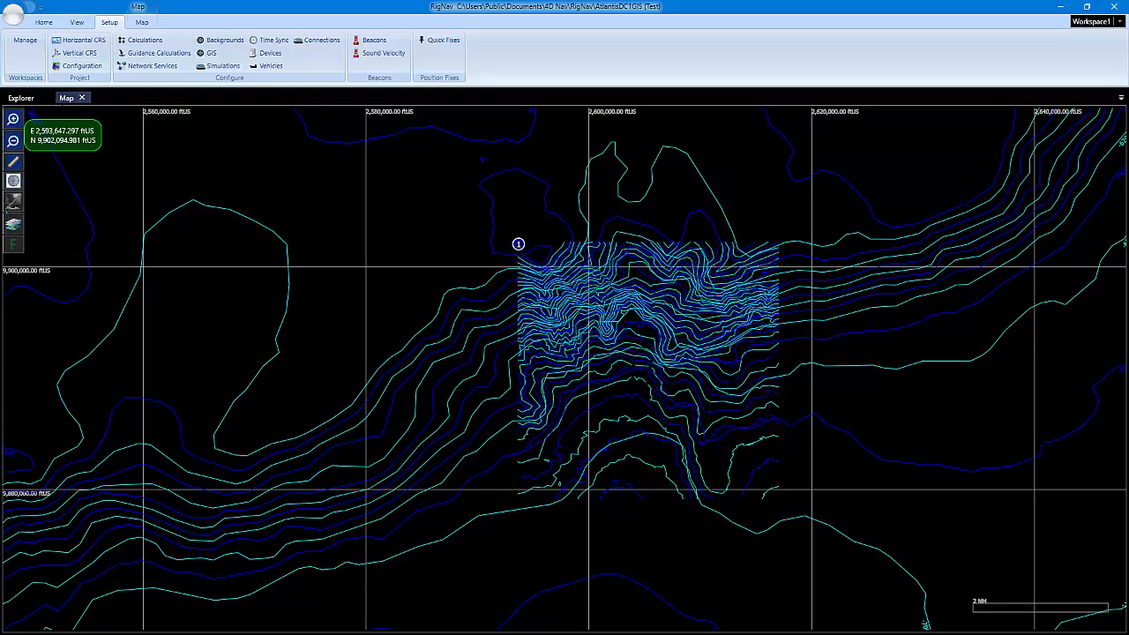
# Step: Paste the picked coordinates as the noaa_bathy_gom3 mask's top-left corner
pyautogui.click(21, 97)
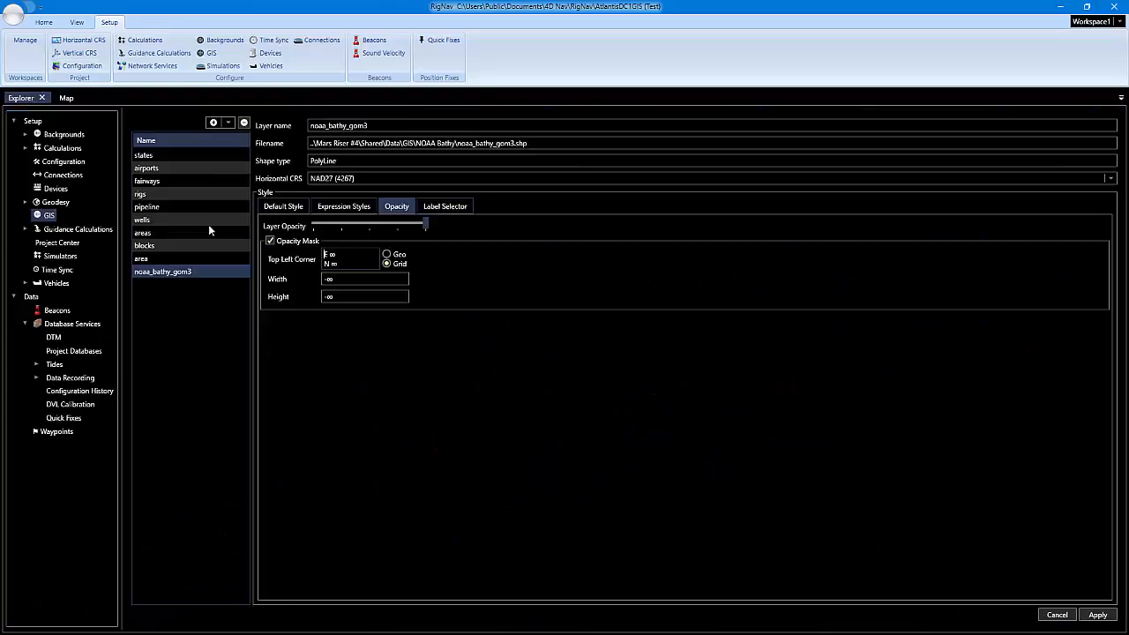
pyautogui.click(328, 258)
pyautogui.rightClick(339, 256)
pyautogui.click(368, 291)
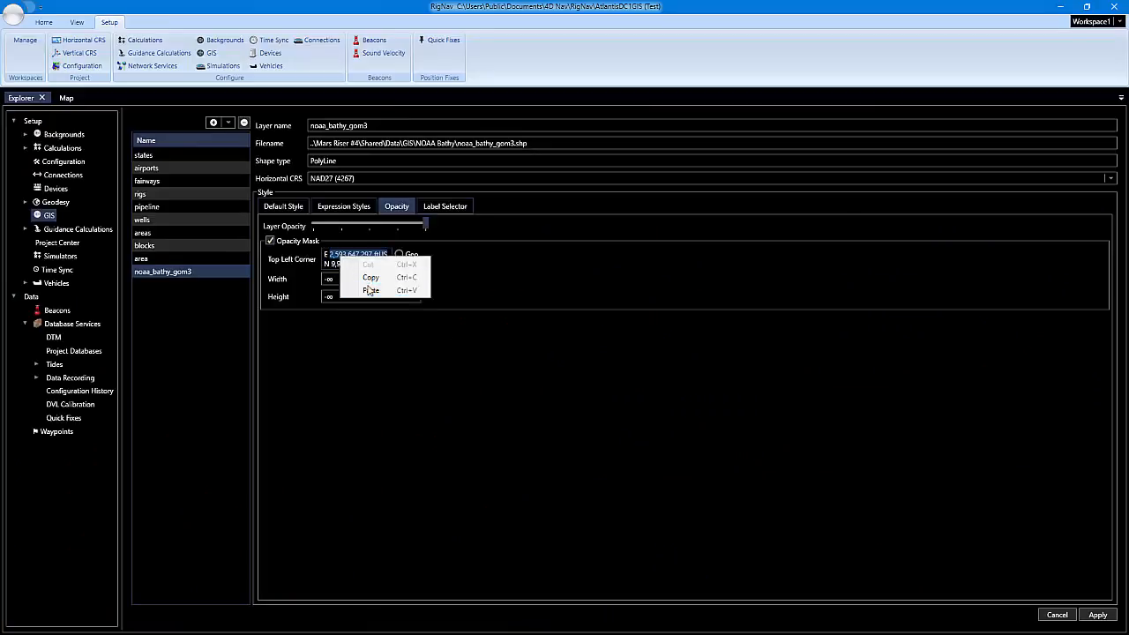
# Step: Set the mask width to 23,500 ftUS and height to 23,000 ftUS and apply it
pyautogui.click(364, 281)
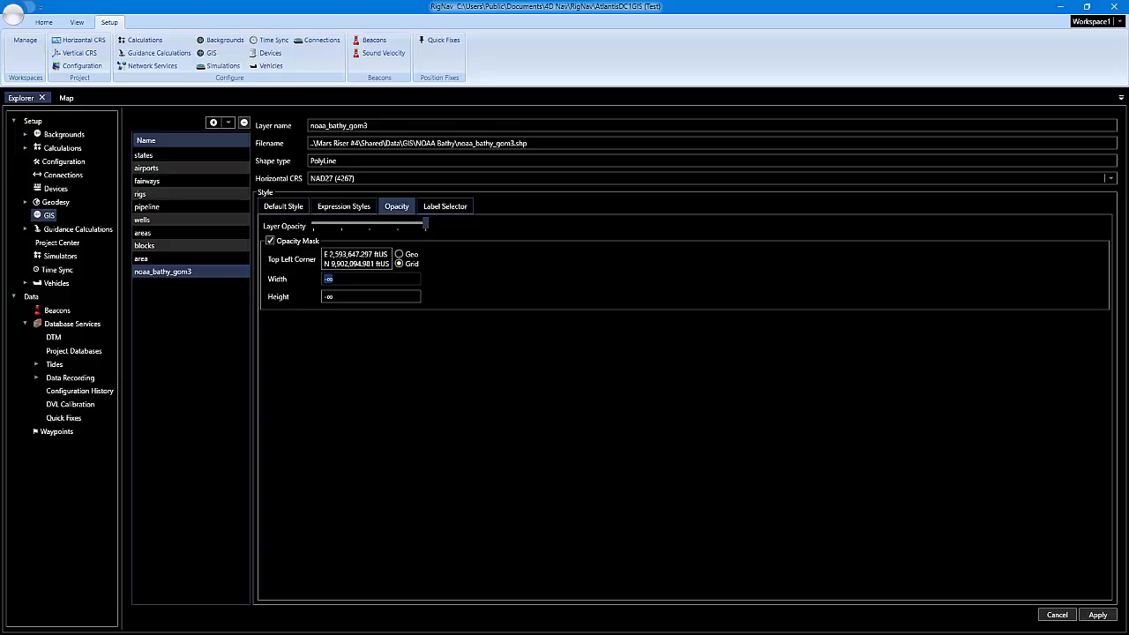
pyautogui.write('23,500')
pyautogui.press('Tab')
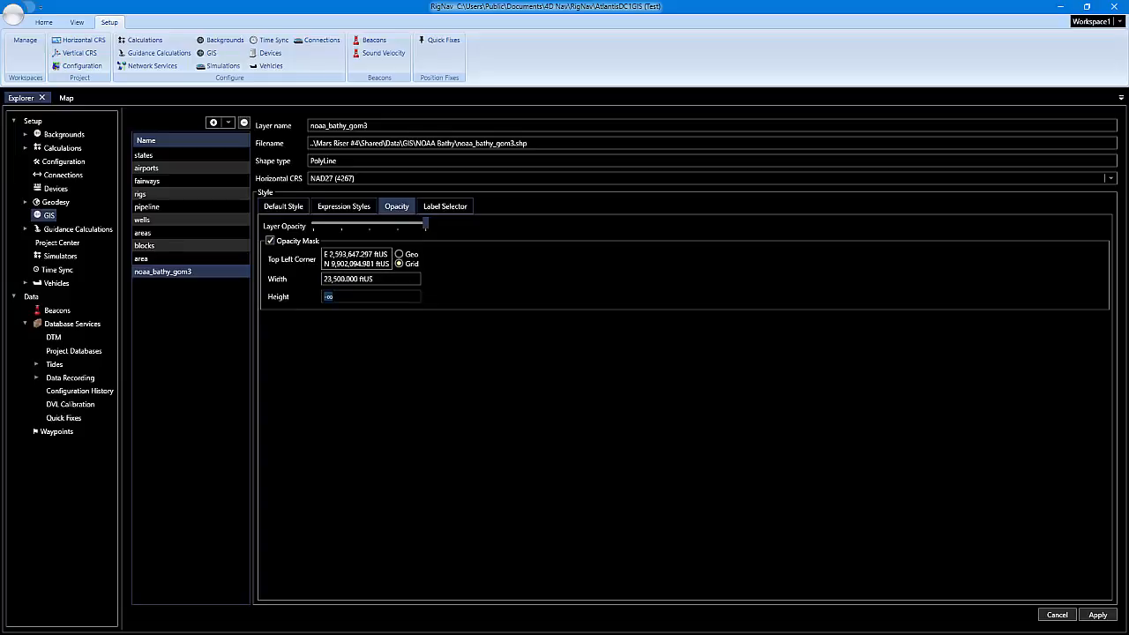
pyautogui.write('2,300.000 ftUS')
pyautogui.hotkey('shift', 'Tab')
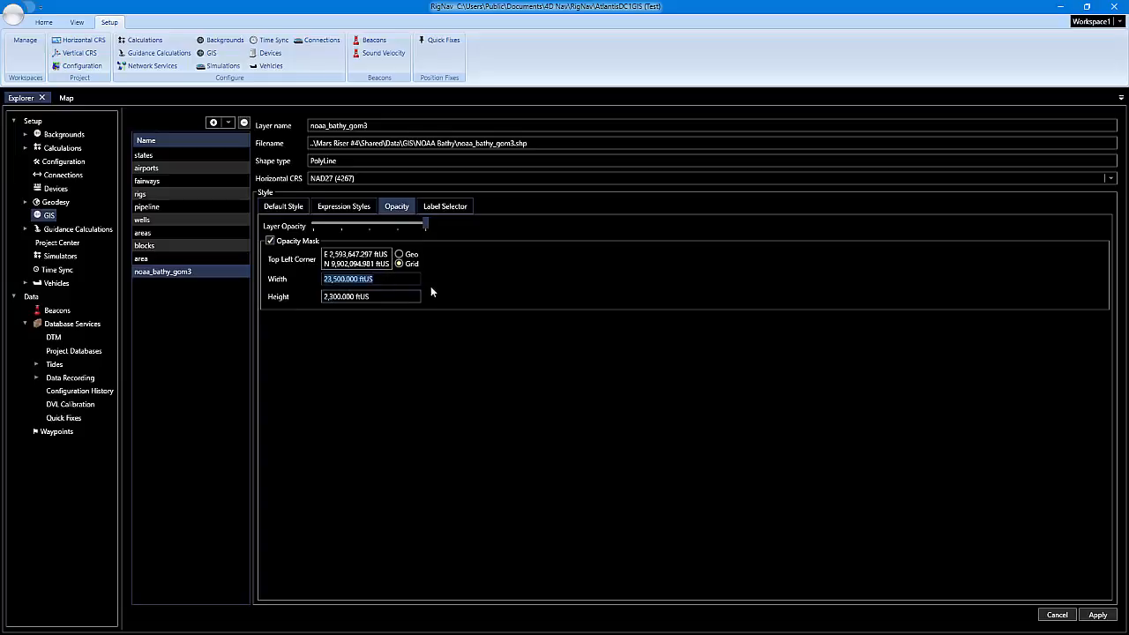
pyautogui.click(333, 297)
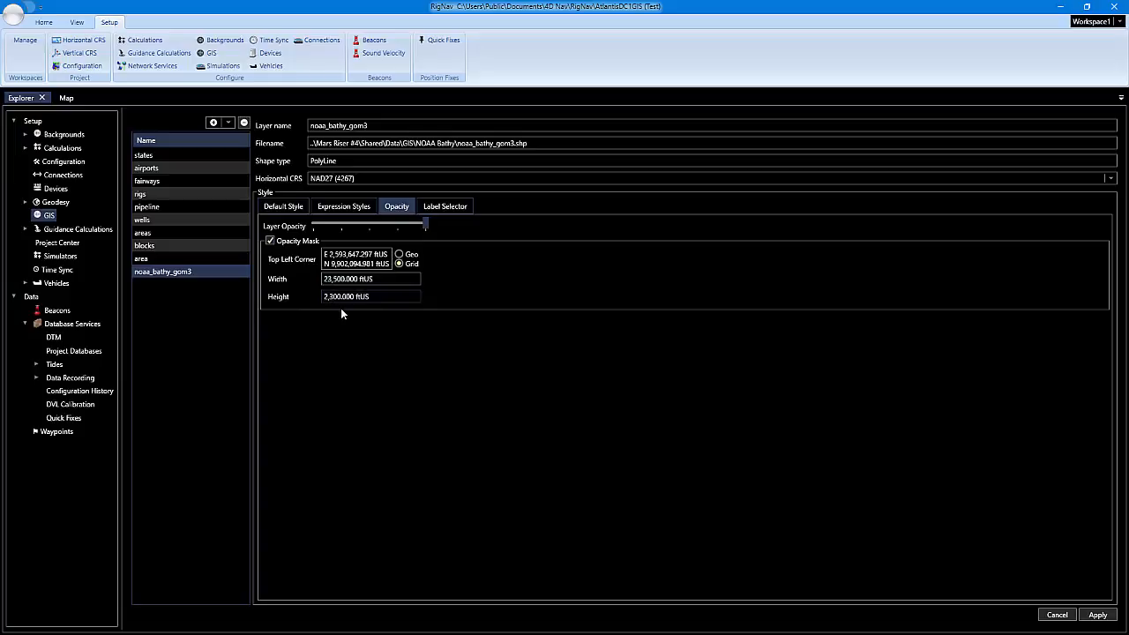
pyautogui.write('0')
pyautogui.hotkey('shift', 'Tab')
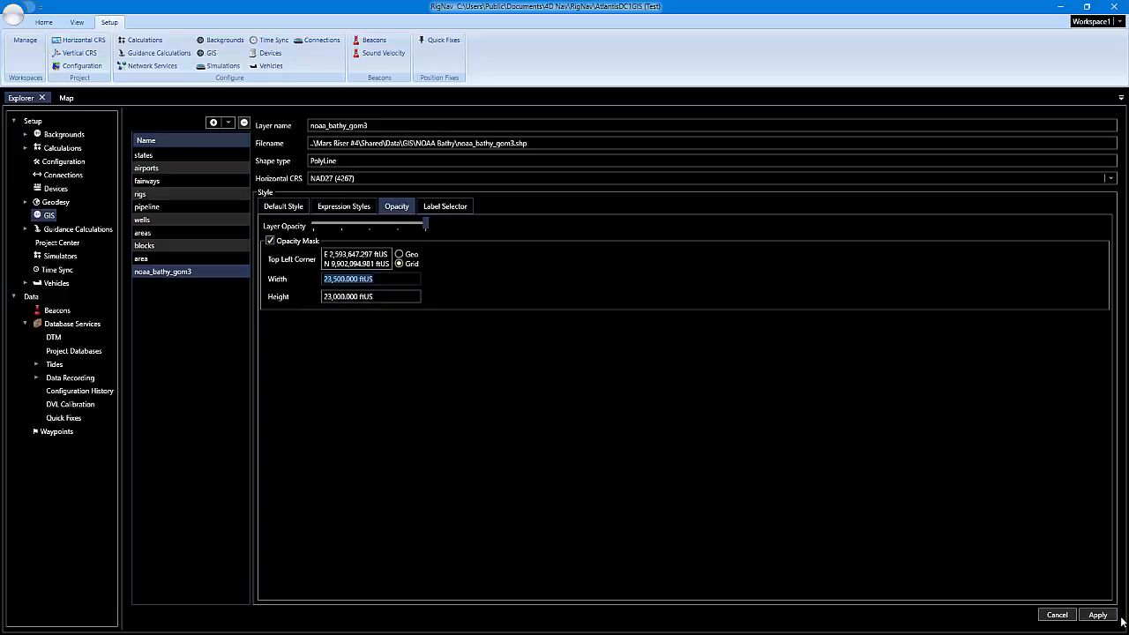
pyautogui.click(1097, 615)
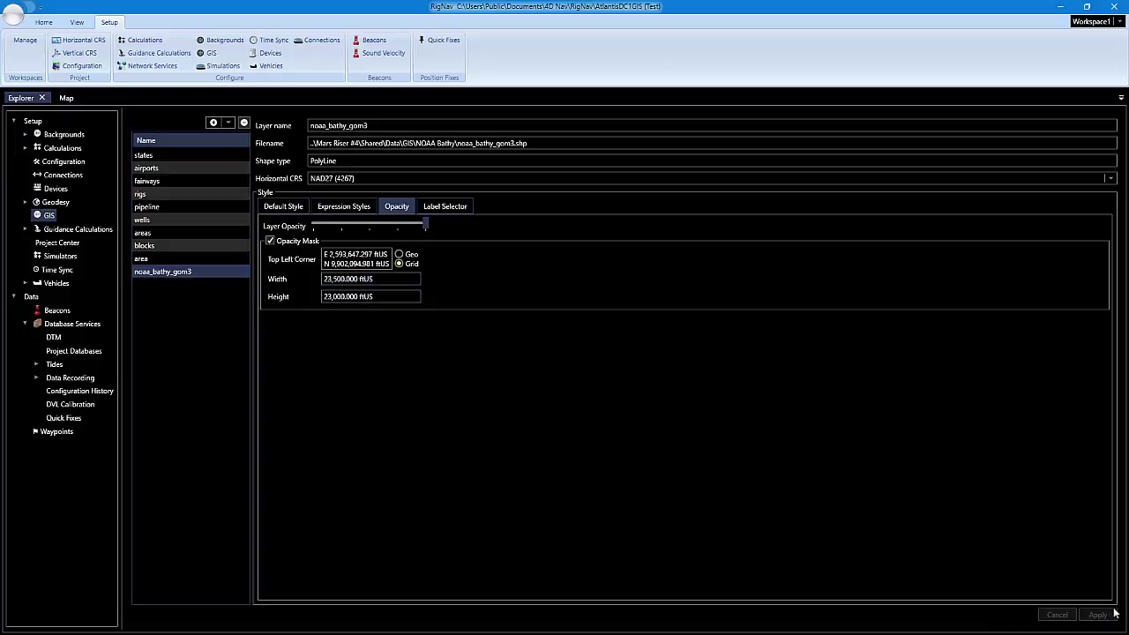
# Step: On the map, toggle Atlantis_DC1_DC3-Countours off and on to confirm the mask gap shows only background contours
pyautogui.click(67, 97)
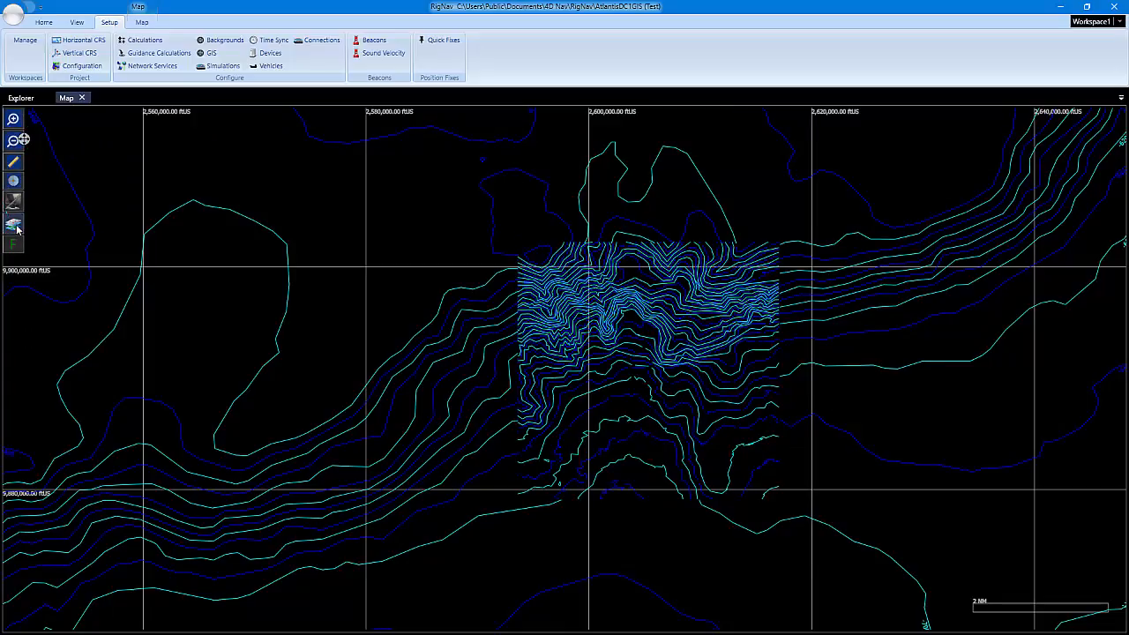
pyautogui.click(14, 225)
pyautogui.click(26, 239)
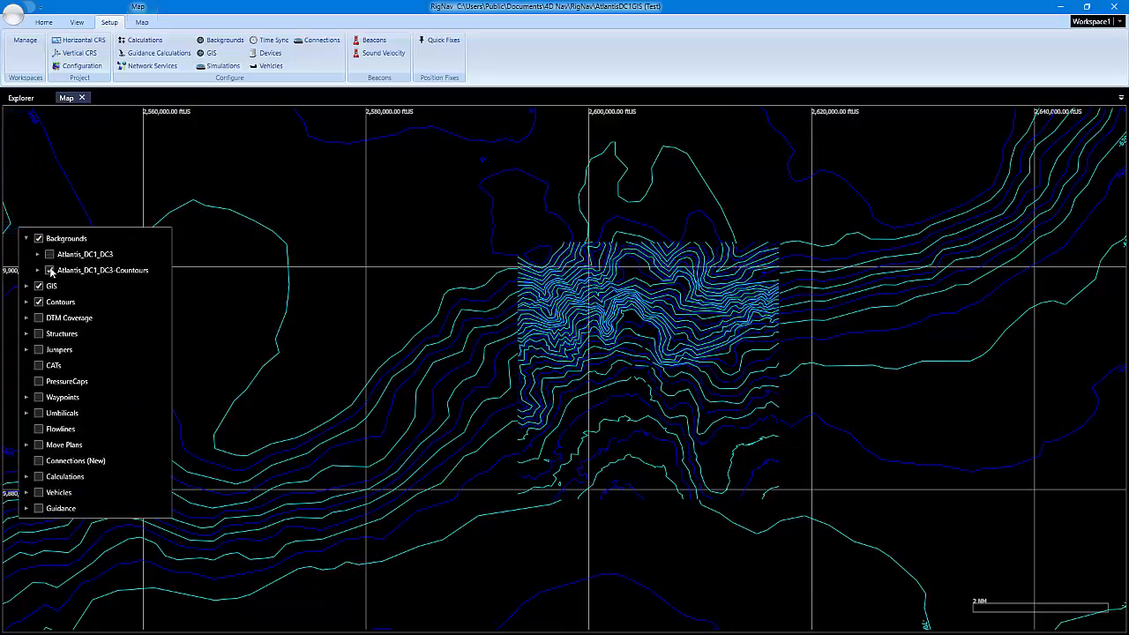
pyautogui.click(51, 270)
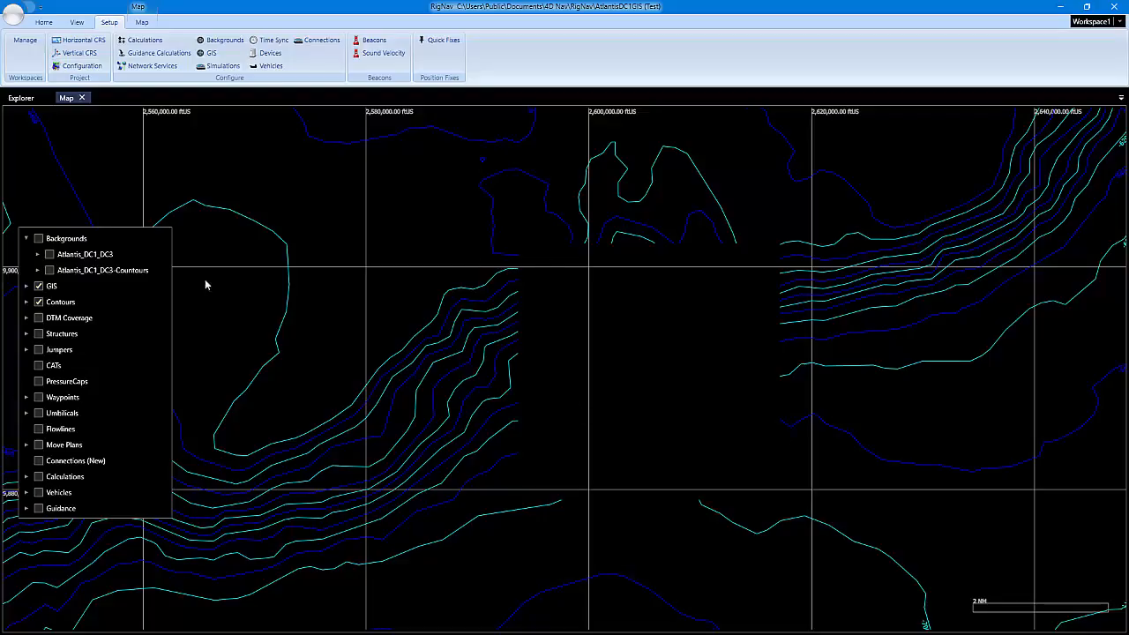
pyautogui.click(49, 270)
pyautogui.click(517, 264)
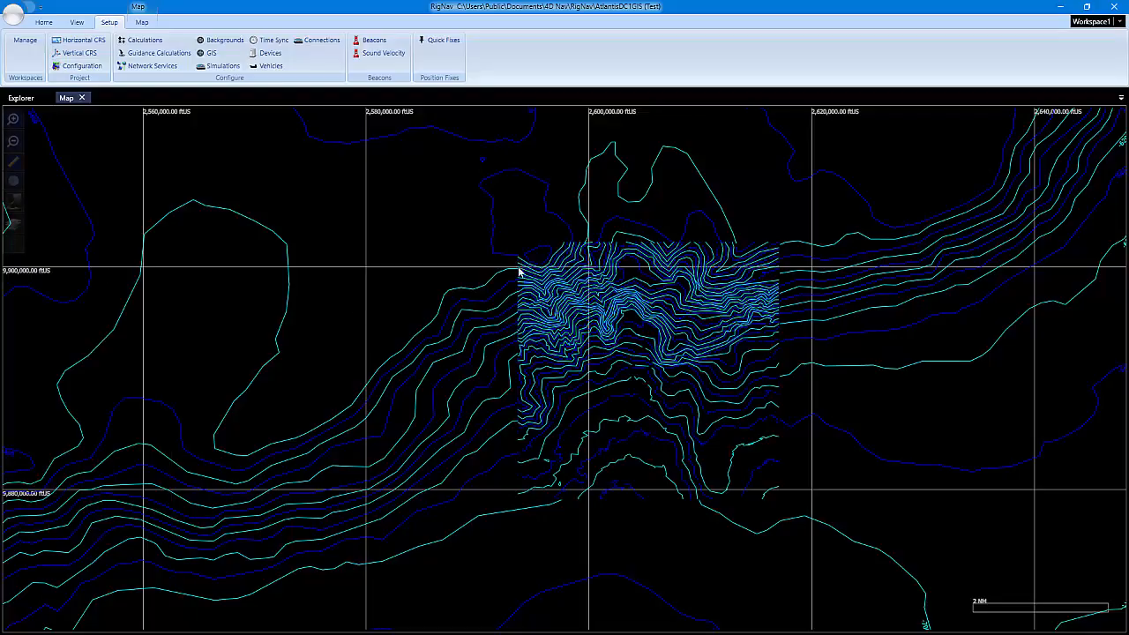
pyautogui.scroll(2, 522, 274)
pyautogui.scroll(1, 522, 273)
pyautogui.scroll(1, 524, 278)
pyautogui.scroll(1, 528, 283)
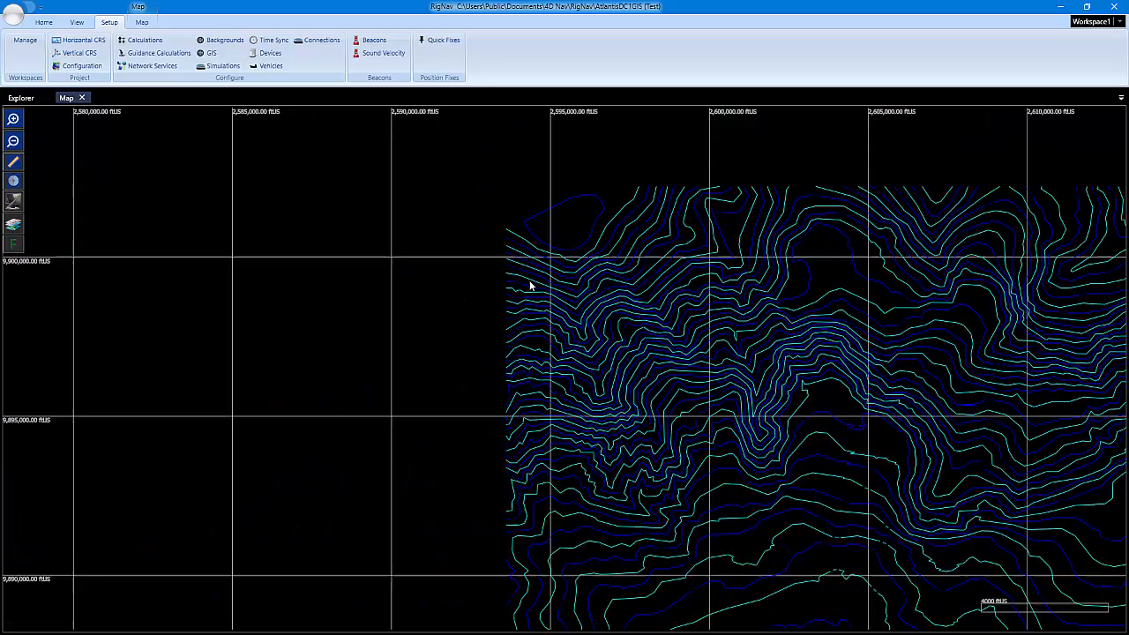